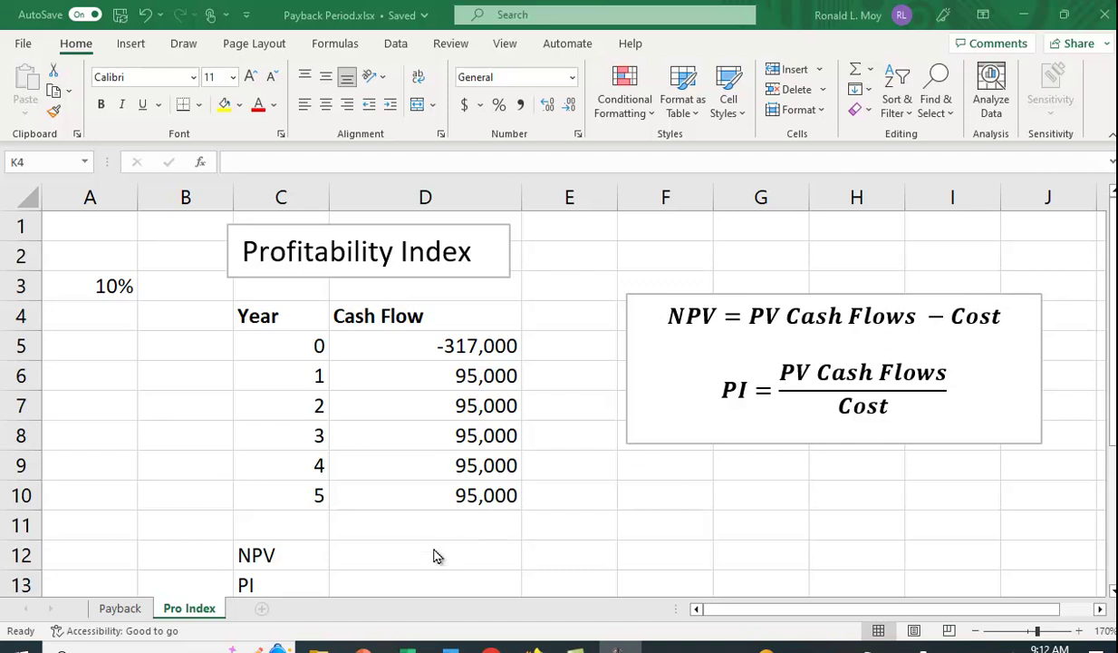
# - Enter =NPV(A3,D6:D10)+D5 in D12, giving an NPV of 43,125 at 10%
pyautogui.click(369, 549)
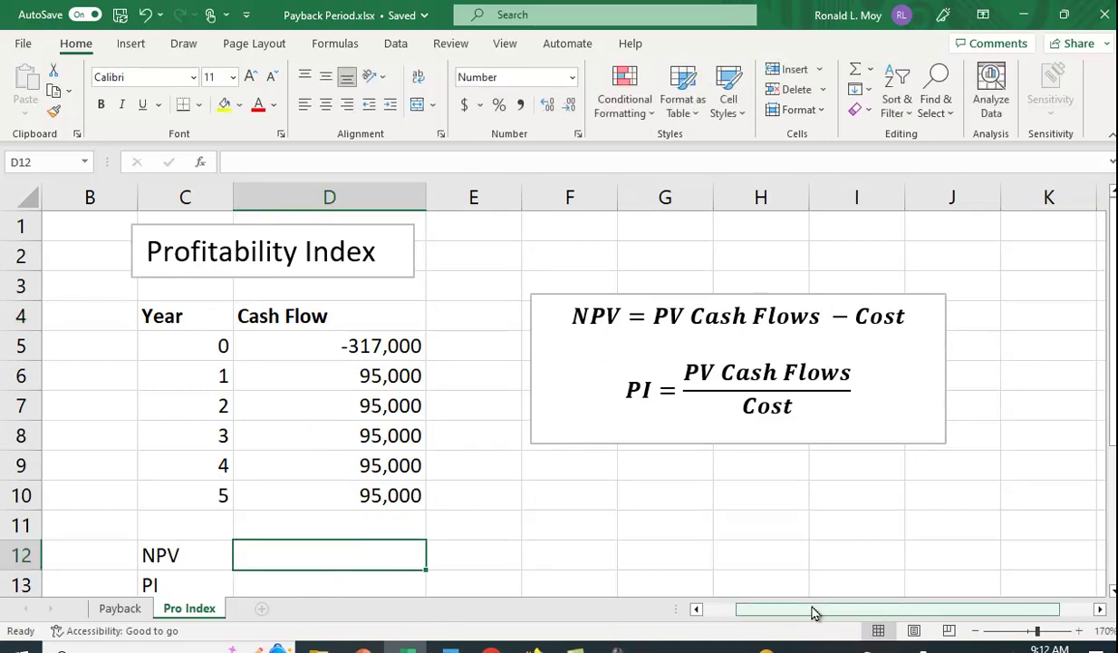
pyautogui.moveTo(811, 613); pyautogui.dragTo(638, 613)
pyautogui.write('=')
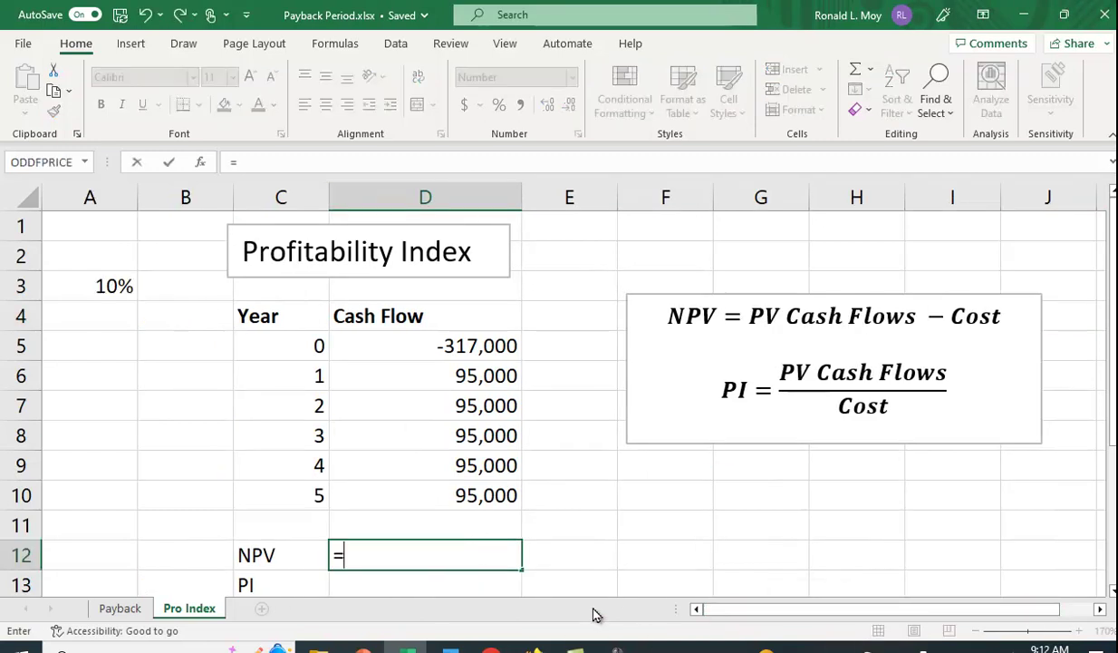
pyautogui.write('npv(')
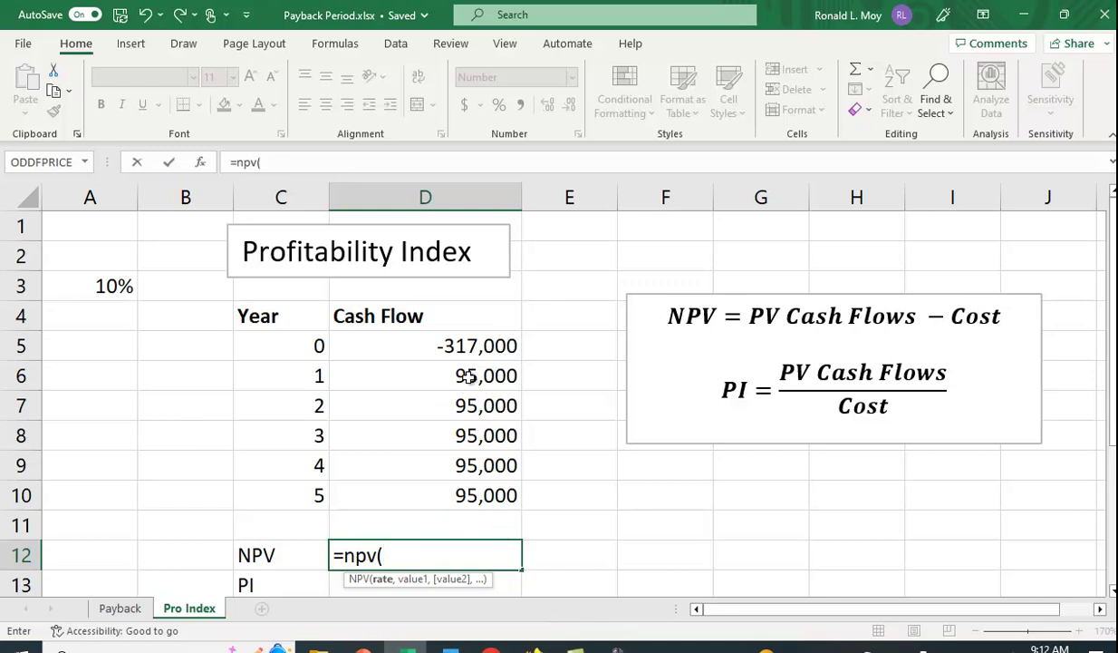
pyautogui.click(91, 290)
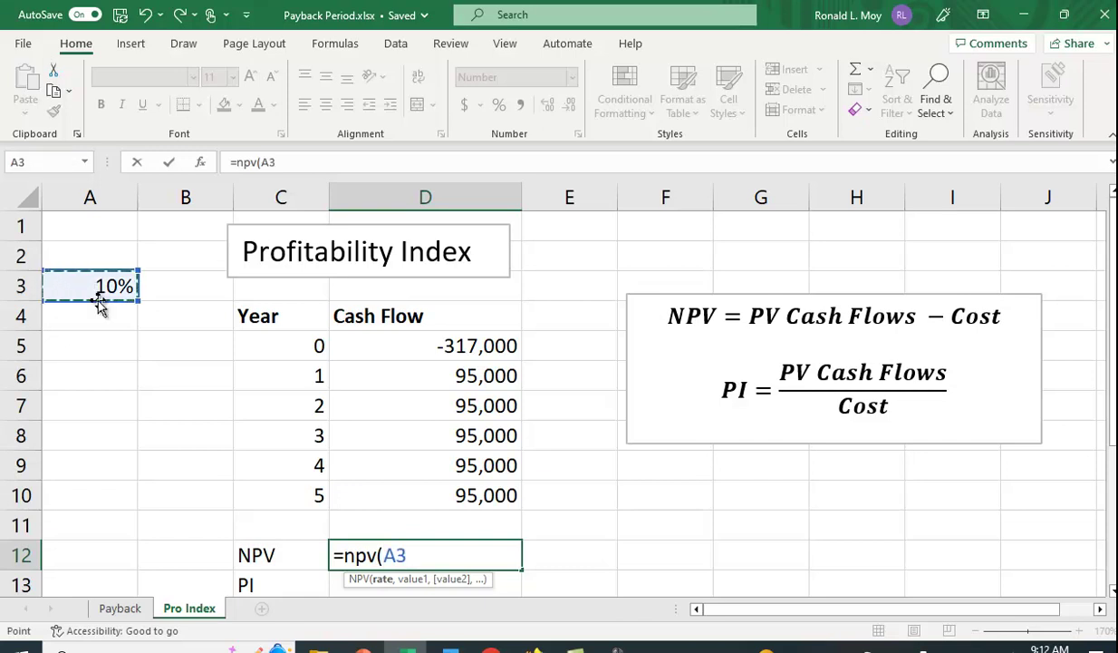
pyautogui.write(',')
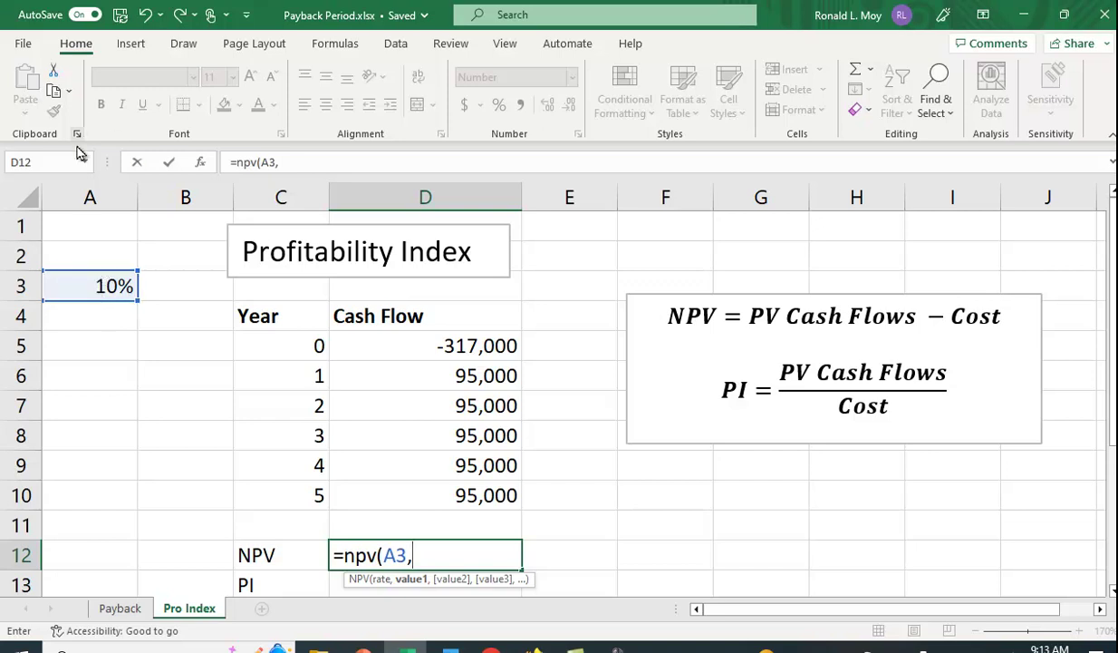
pyautogui.click(481, 377)
pyautogui.moveTo(481, 377); pyautogui.dragTo(494, 510)
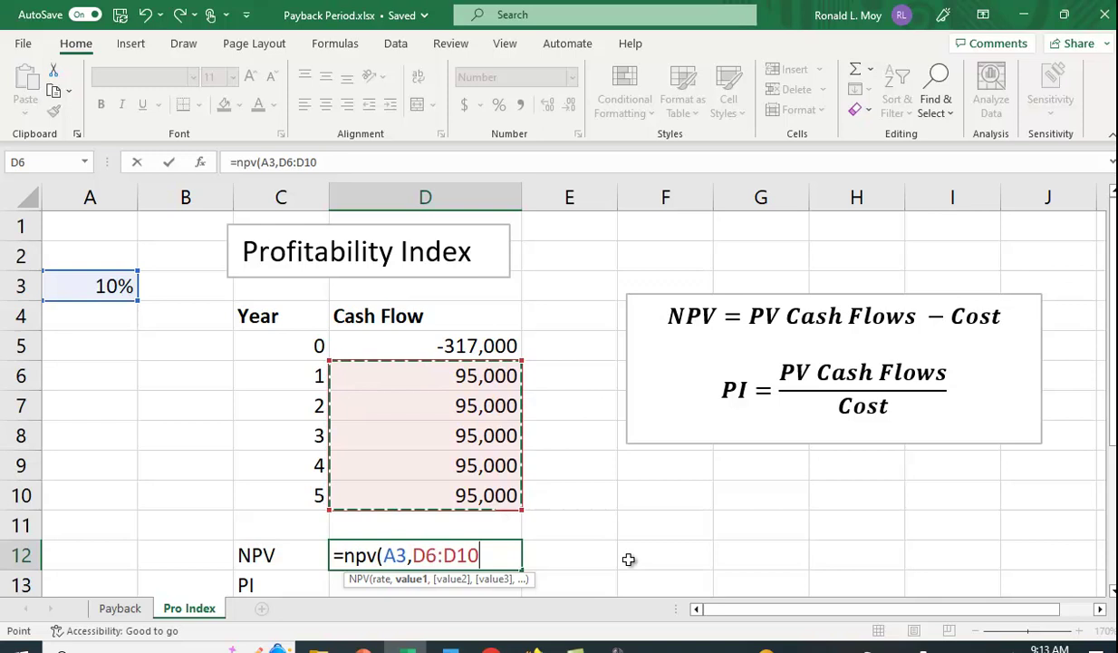
pyautogui.write(')')
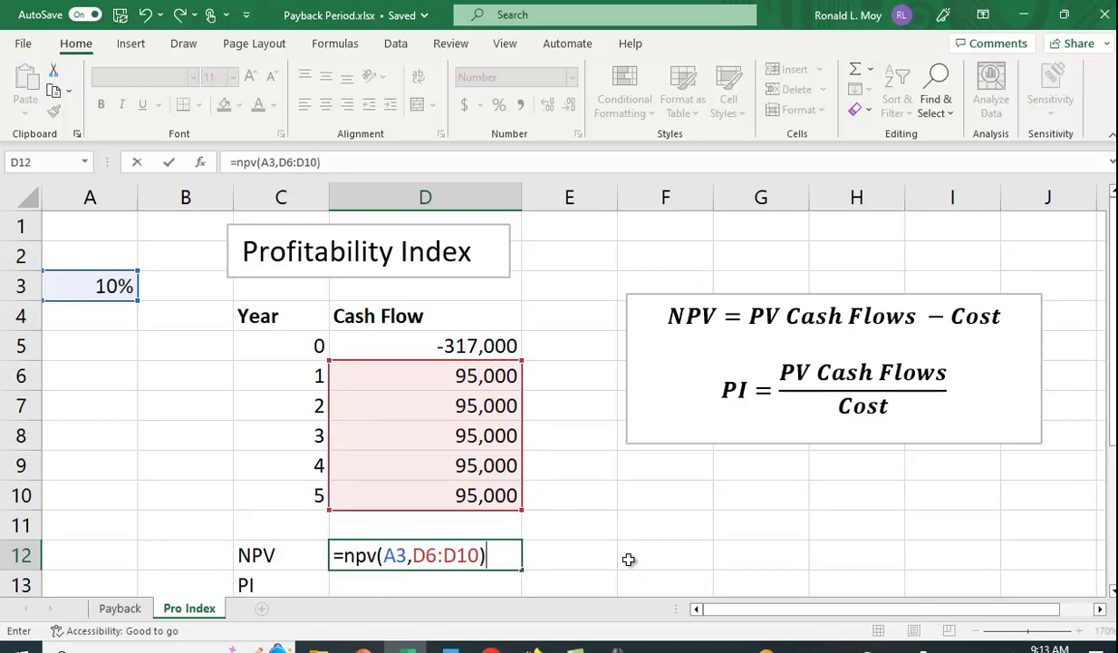
pyautogui.write('+')
pyautogui.click(471, 344)
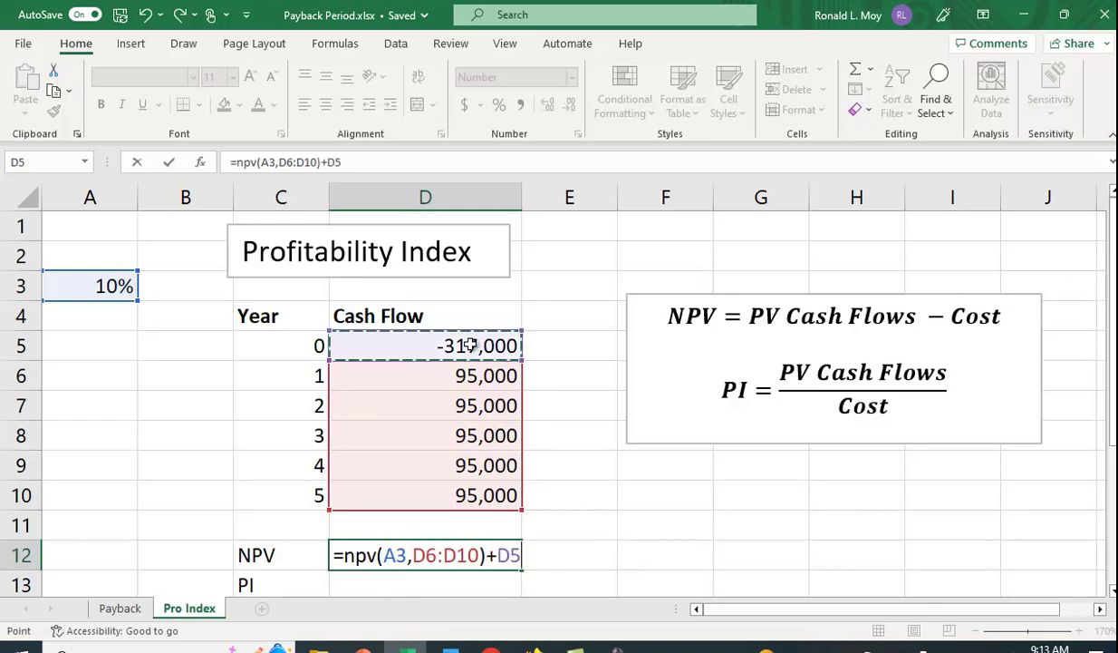
pyautogui.press('Return')
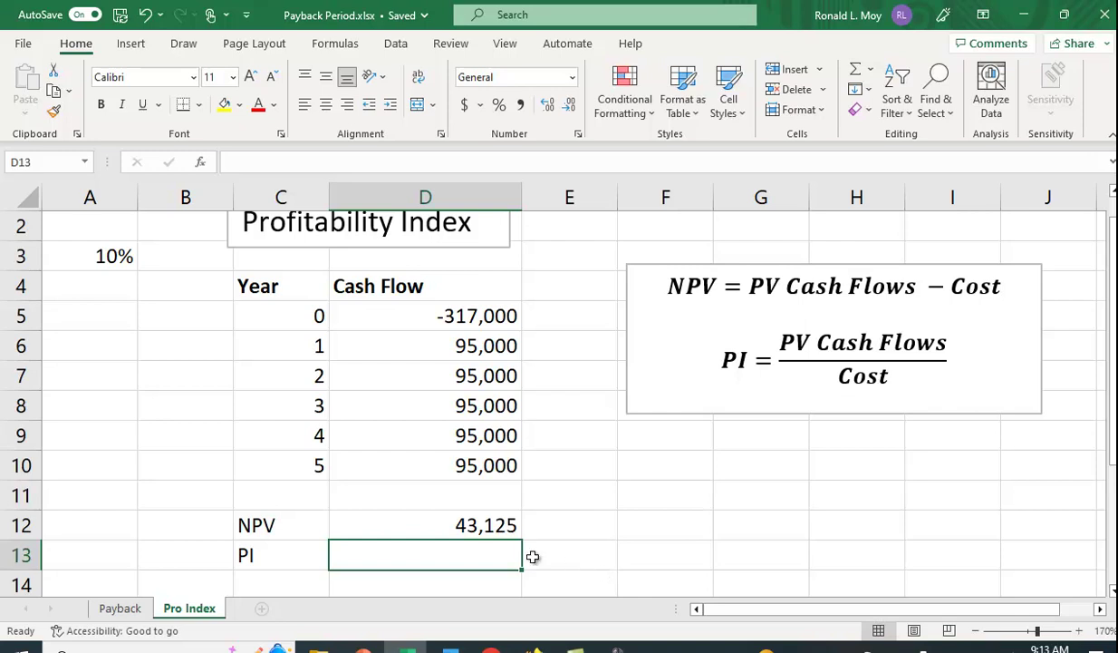
# - Enter =NPV(A3,D6:D10)/ABS(D5) in D13 for the profitability index
pyautogui.write('=')
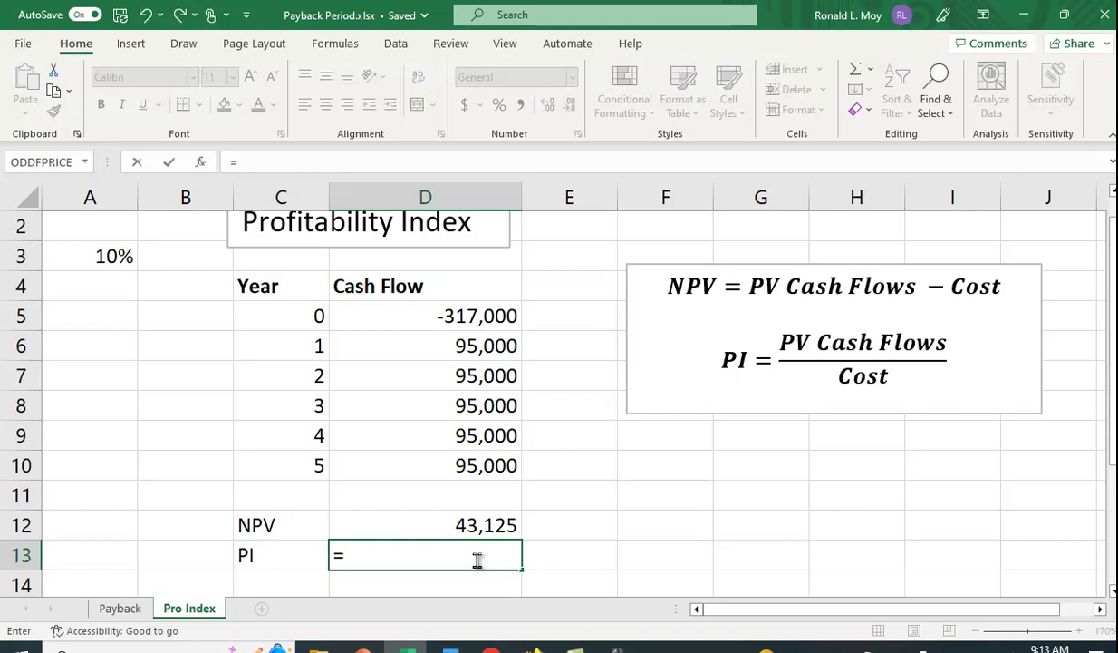
pyautogui.write('npv')
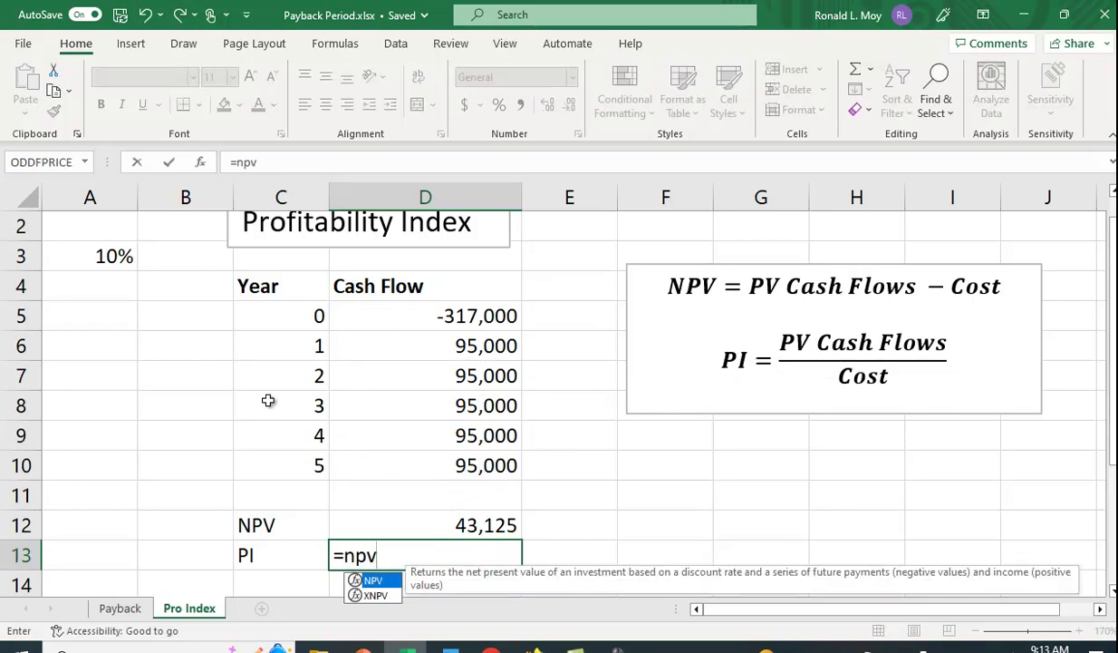
pyautogui.write('(')
pyautogui.scroll(1, 130, 302)
pyautogui.click(100, 285)
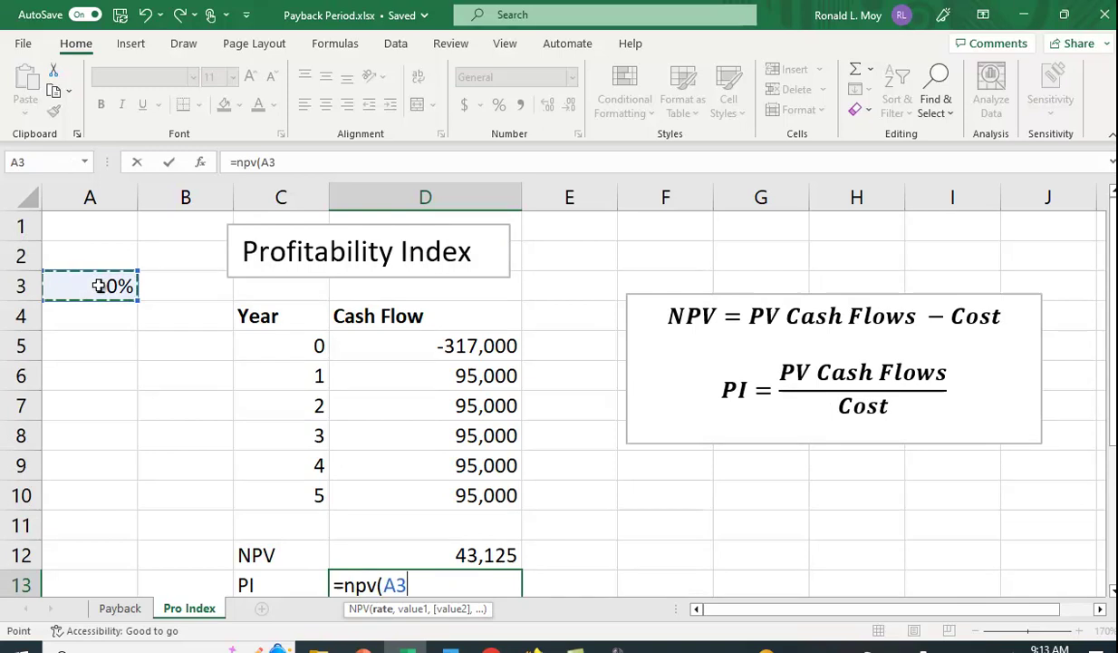
pyautogui.write(',')
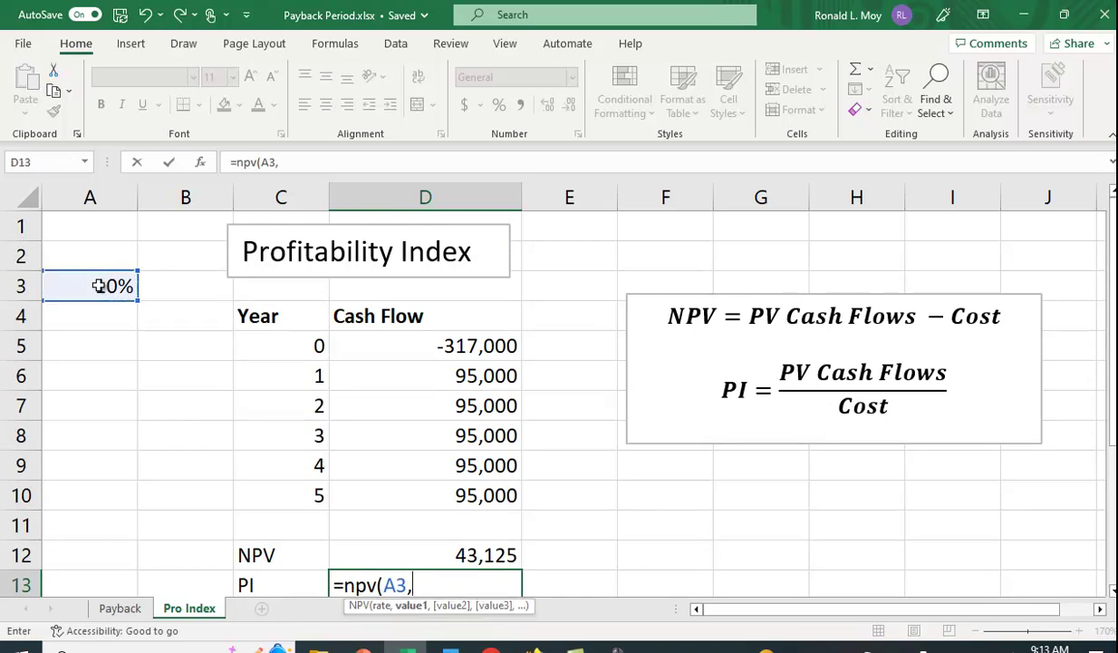
pyautogui.click(463, 385)
pyautogui.moveTo(463, 384); pyautogui.dragTo(464, 507)
pyautogui.write(')/')
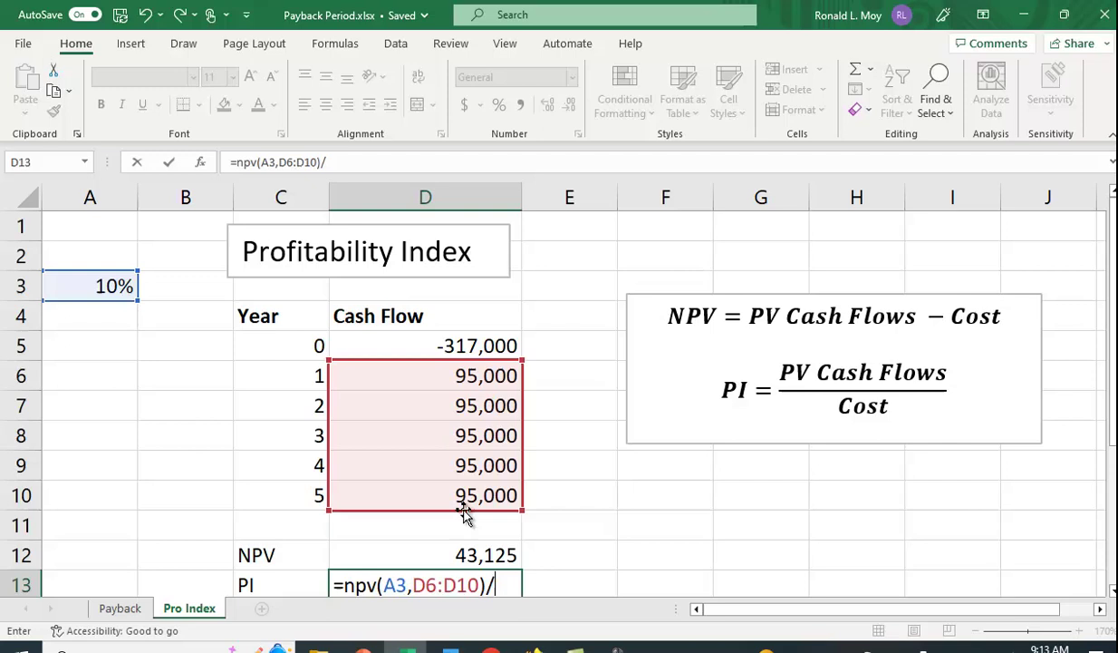
pyautogui.write('abs')
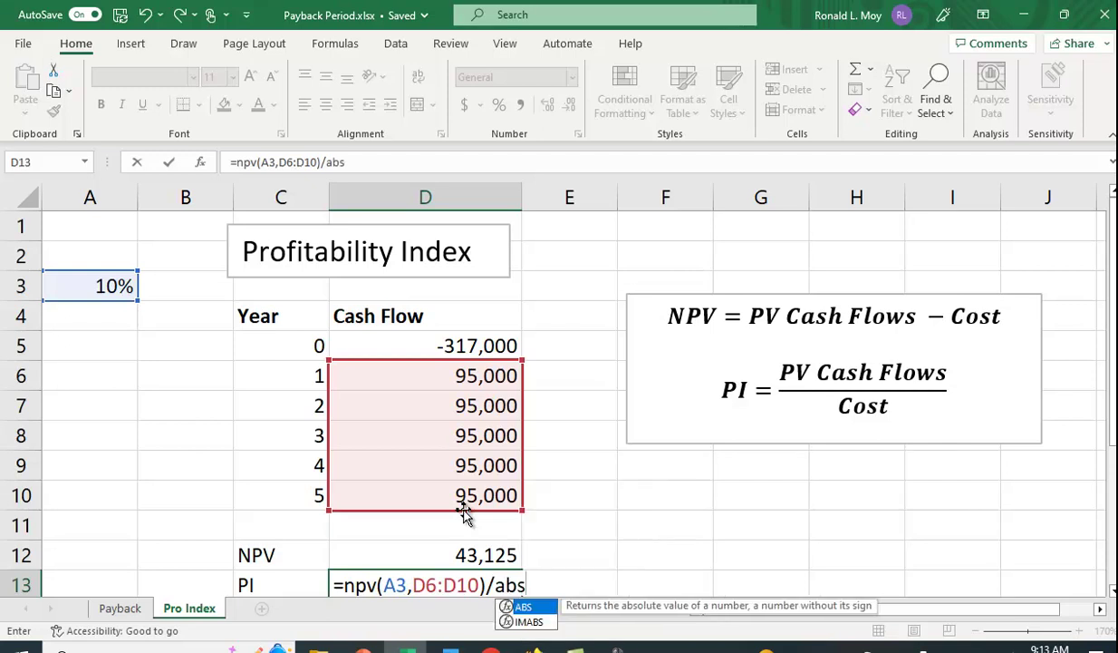
pyautogui.write('(')
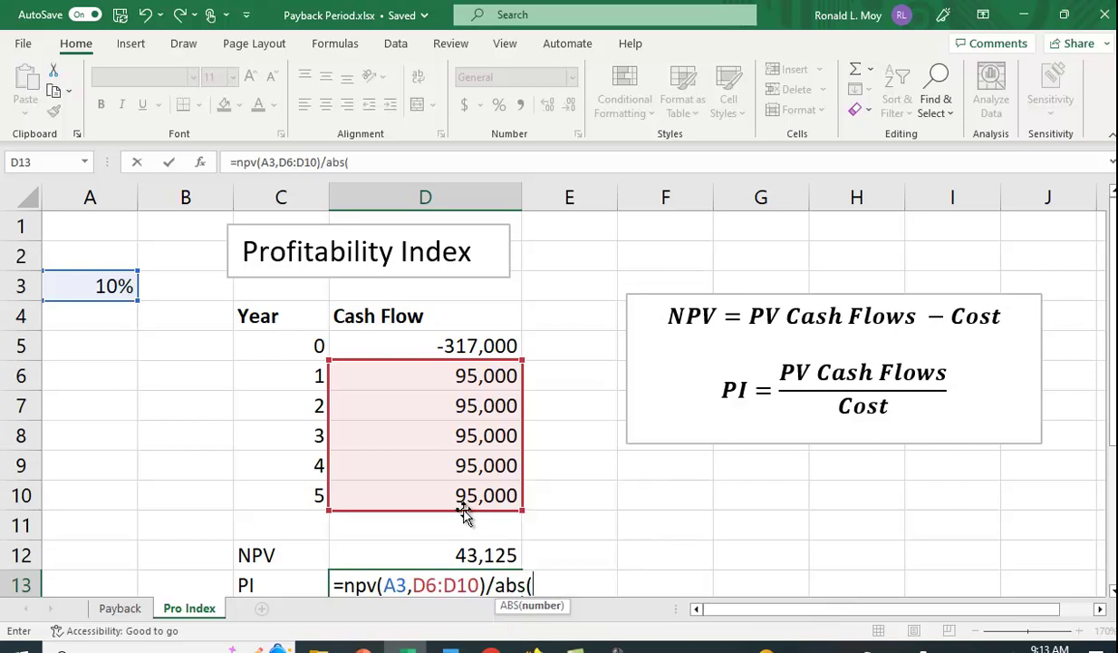
pyautogui.click(461, 347)
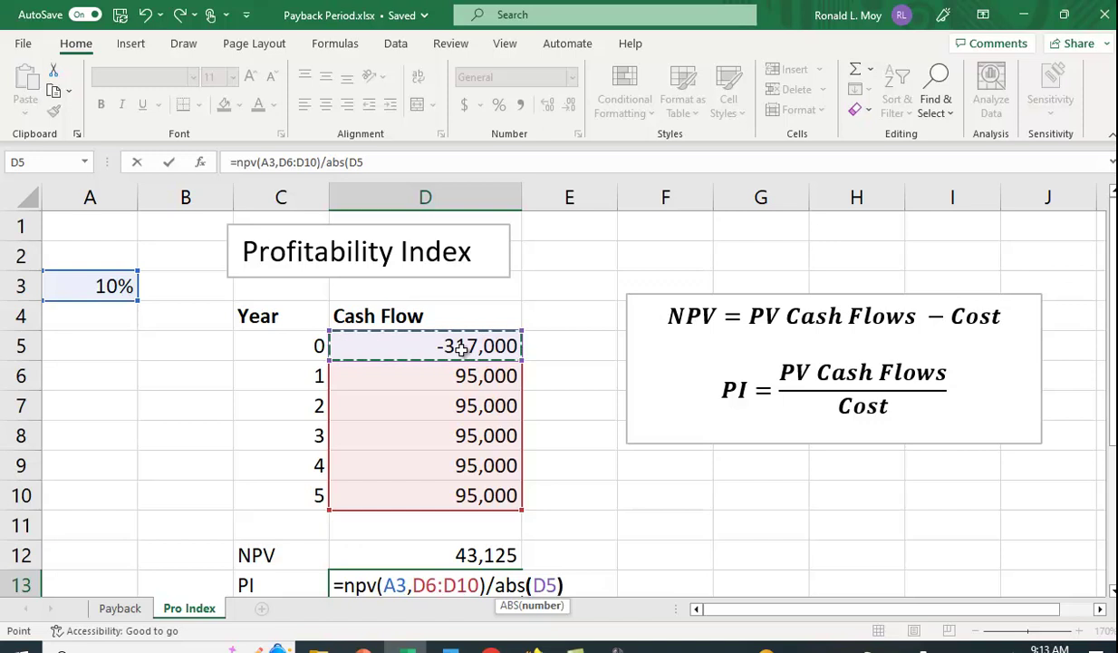
pyautogui.write(')')
pyautogui.press('Return')
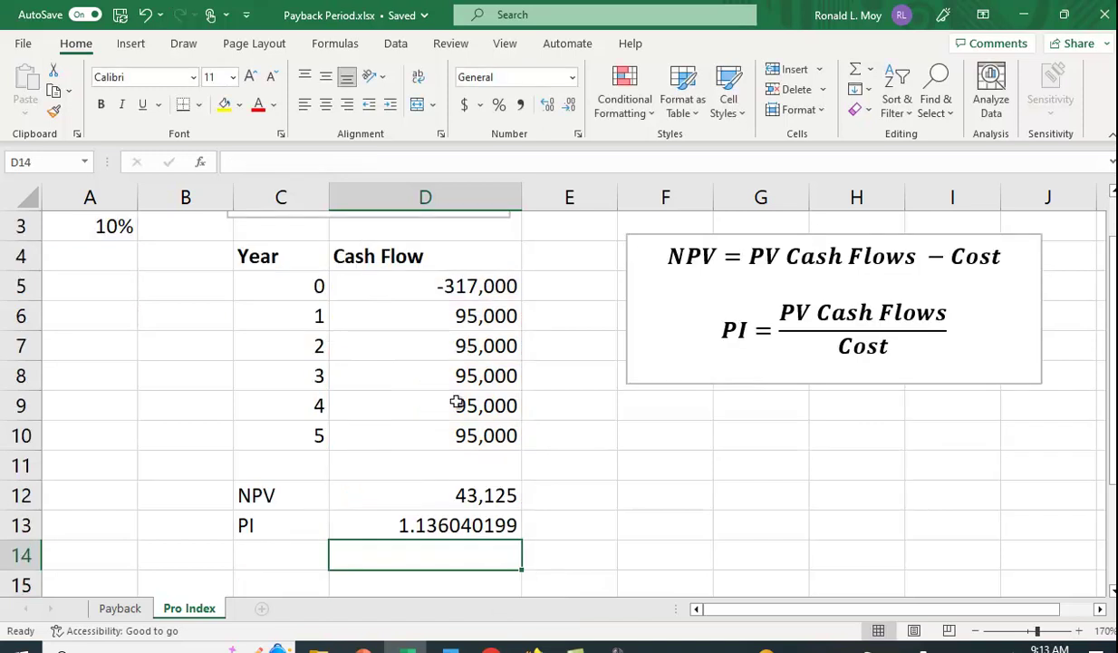
# - Reduce D13's decimal places so the profitability index displays as 1.14
pyautogui.click(451, 514)
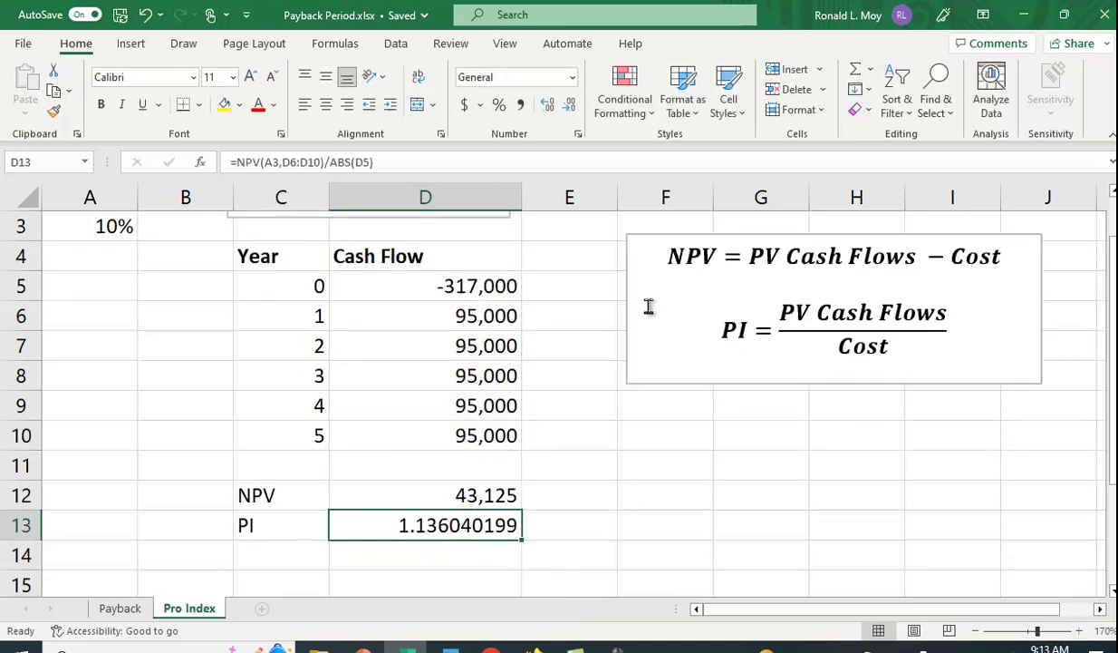
pyautogui.click(569, 116)
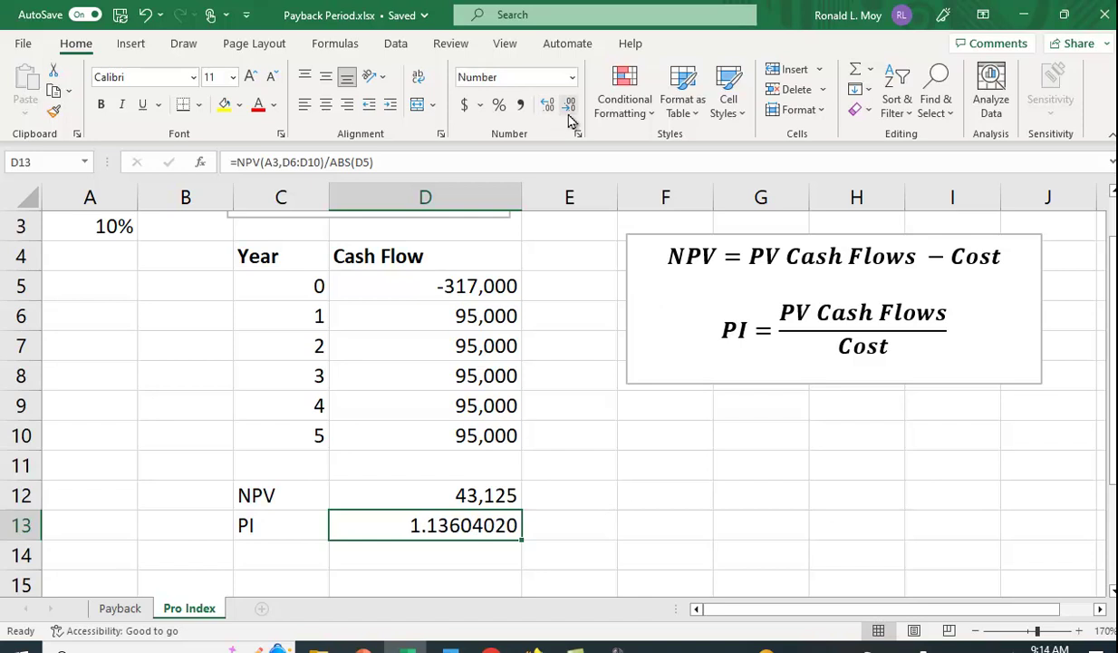
pyautogui.click(569, 116)
pyautogui.click(570, 116)
pyautogui.click(569, 116)
pyautogui.click(569, 116)
pyautogui.click(569, 116)
pyautogui.click(569, 116)
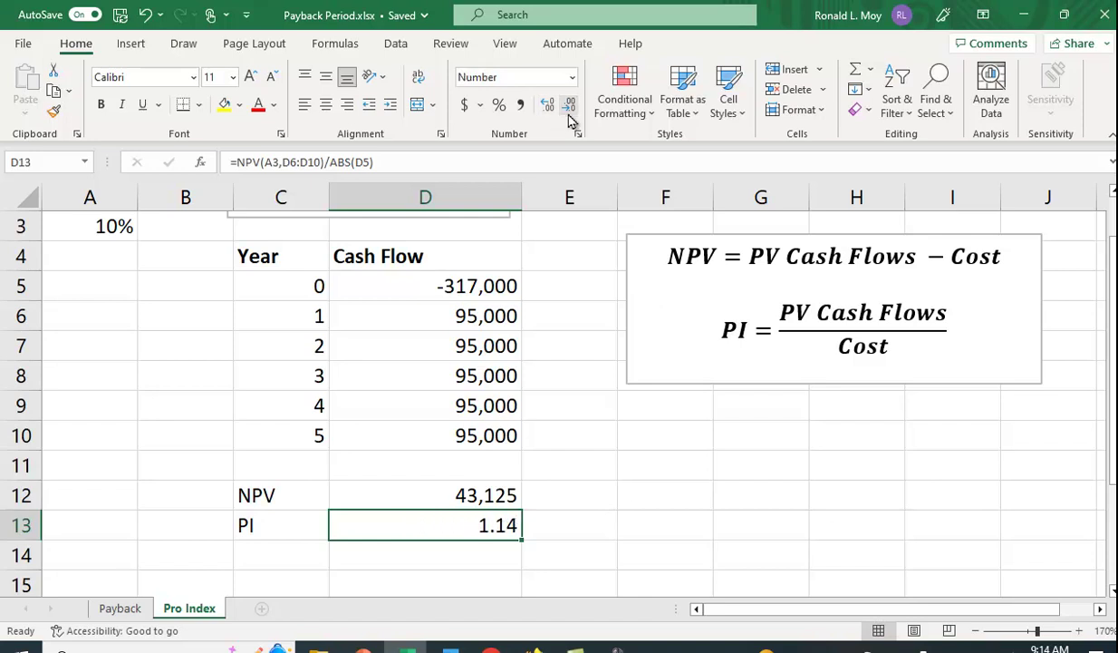